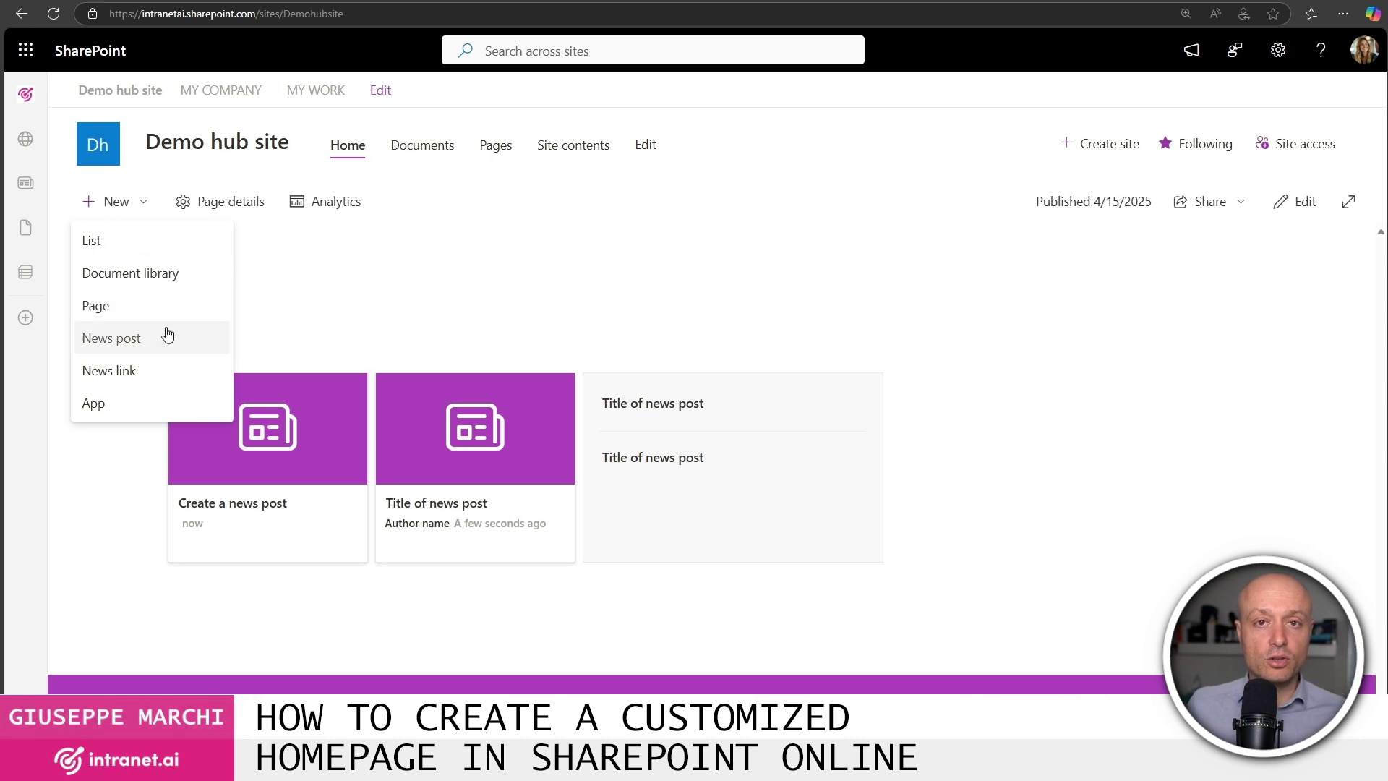
Step: Create a new site page from the Message page template
left_click(149, 313)
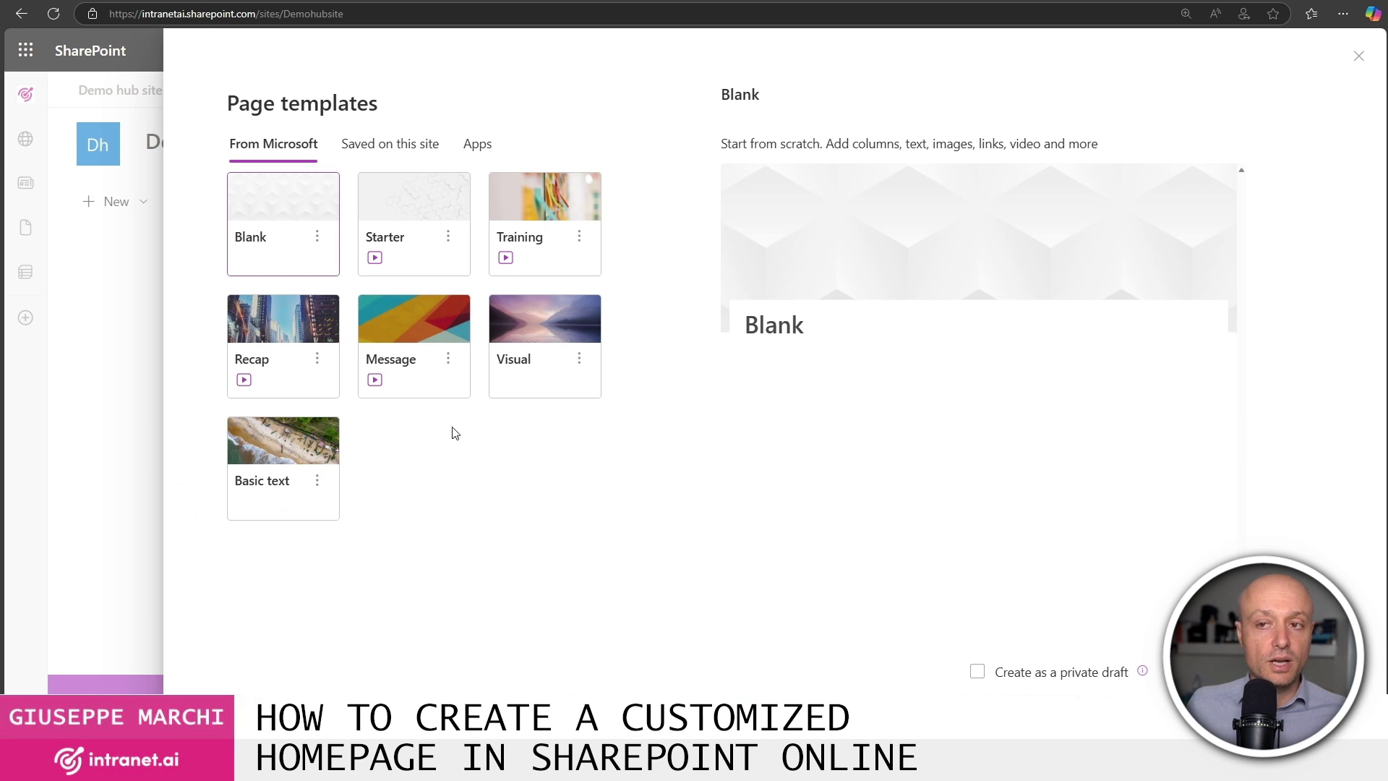
left_click(413, 330)
left_click(1212, 672)
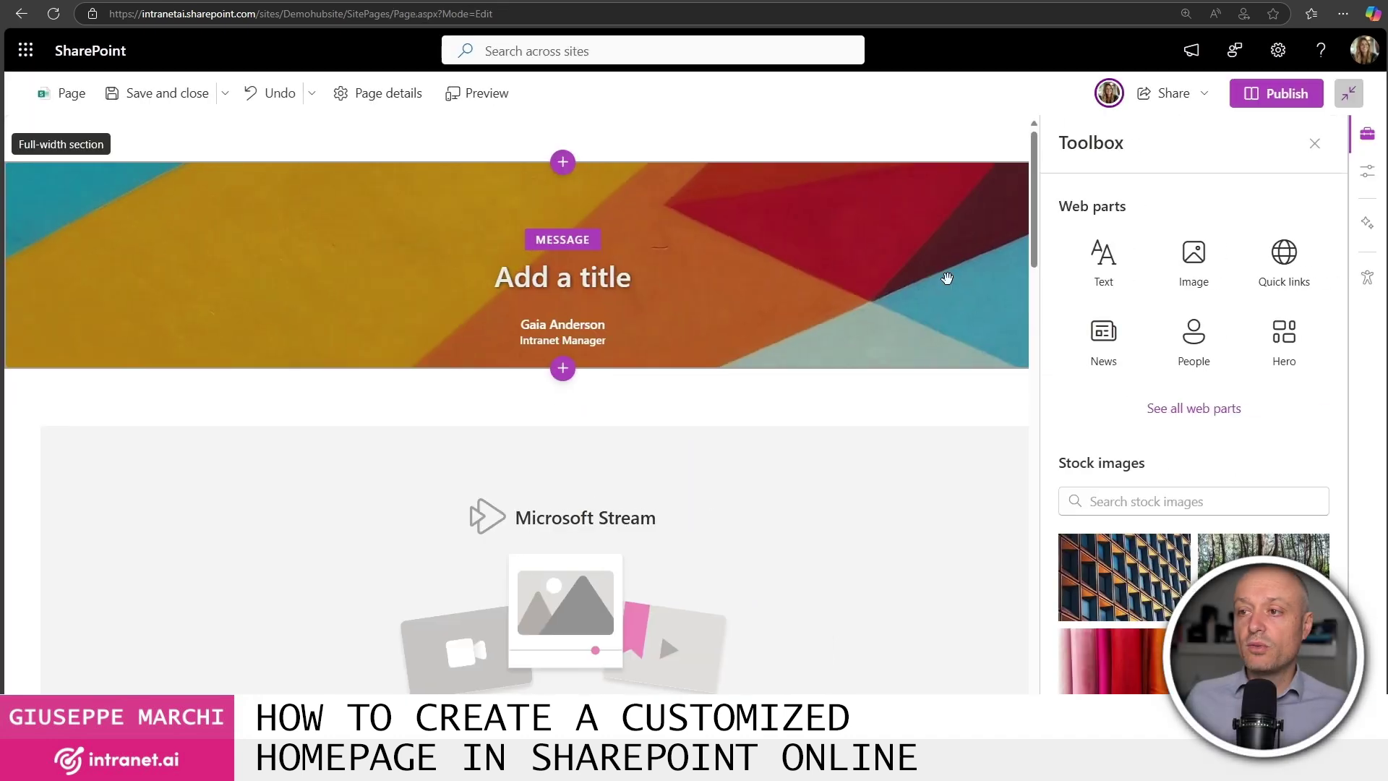
Step: Title the Message page 'My new home page' and publish it
left_click(606, 295)
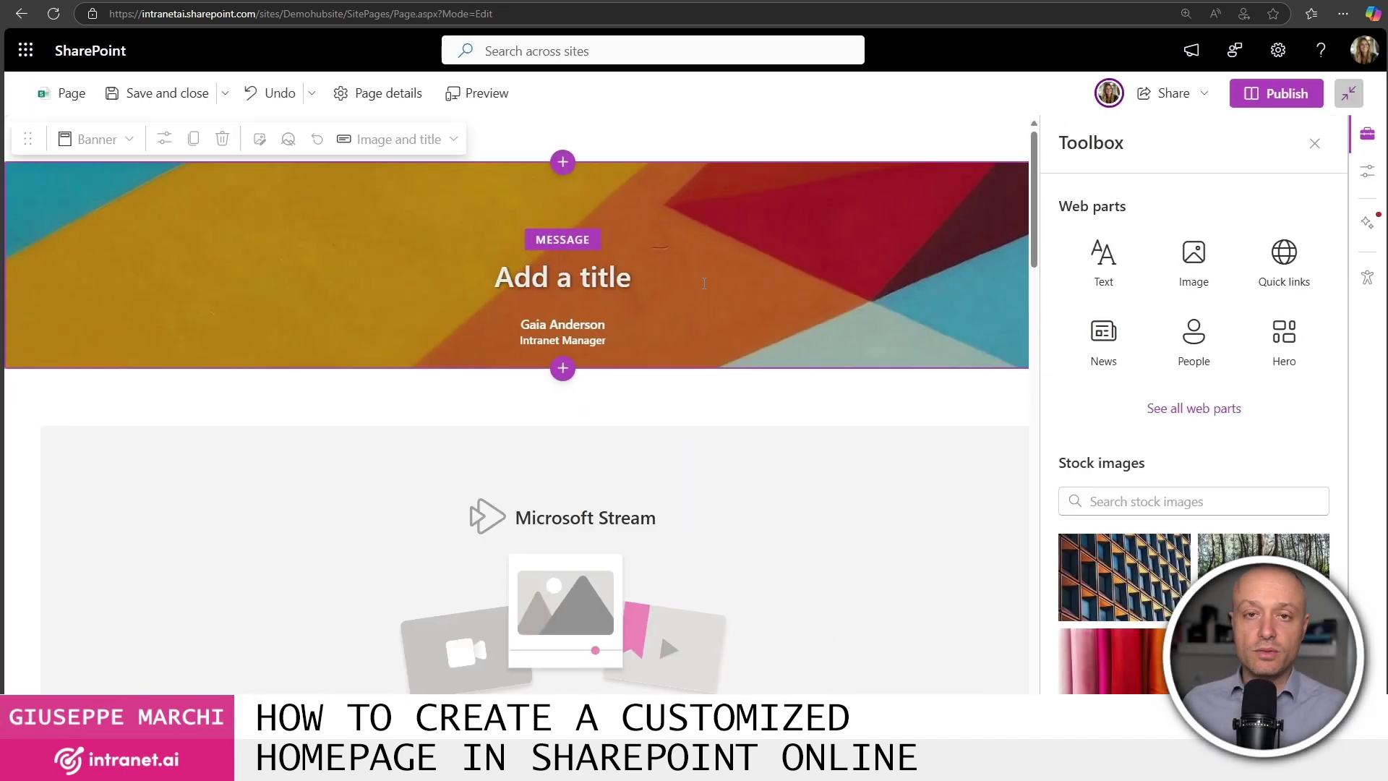
type("My")
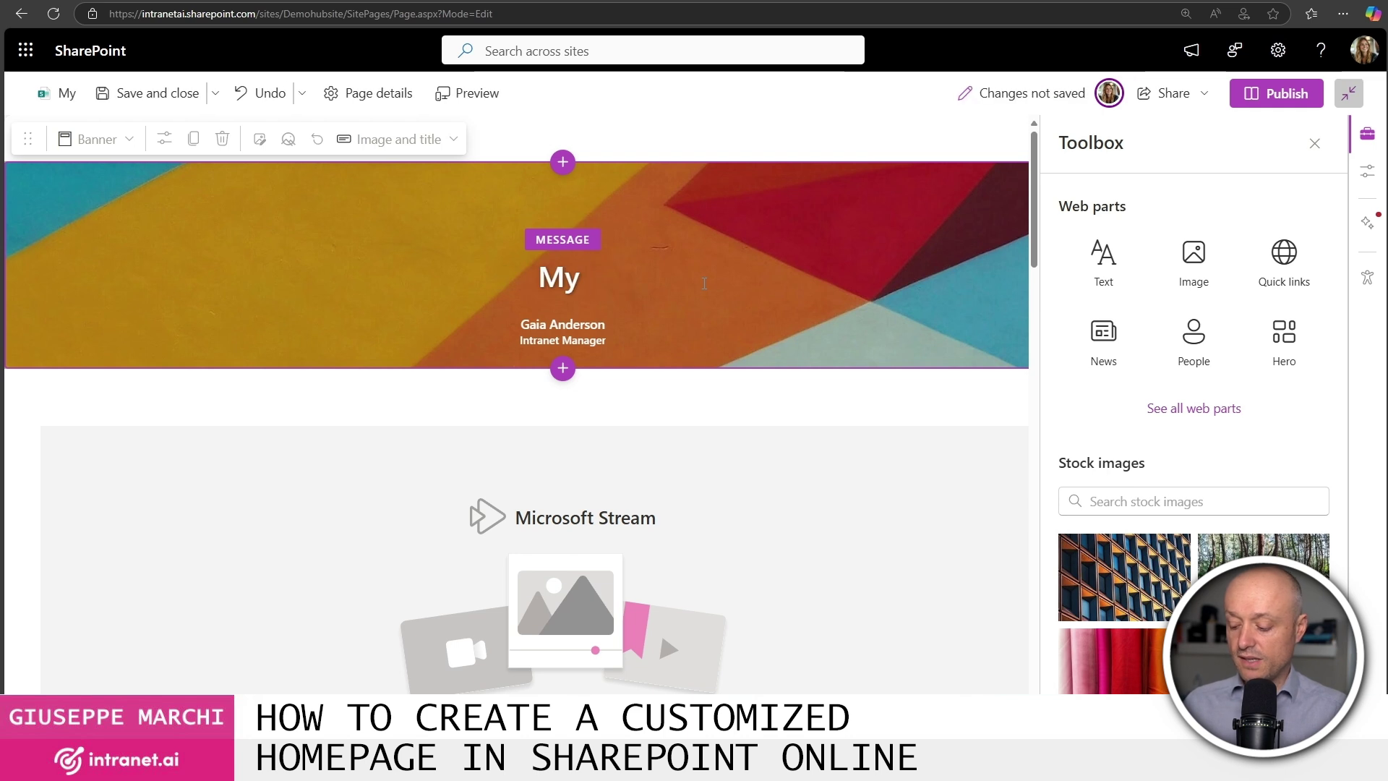
type(" new home page")
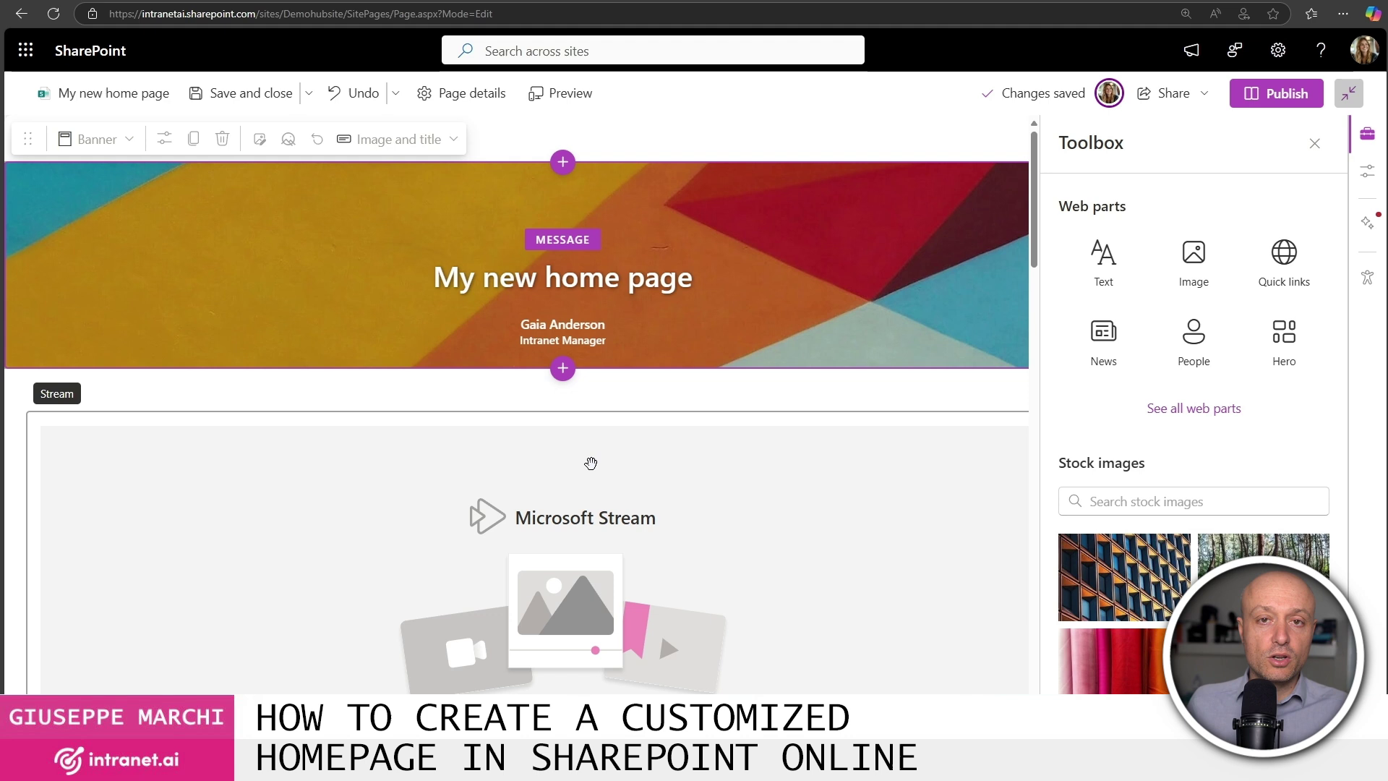
left_click(1286, 93)
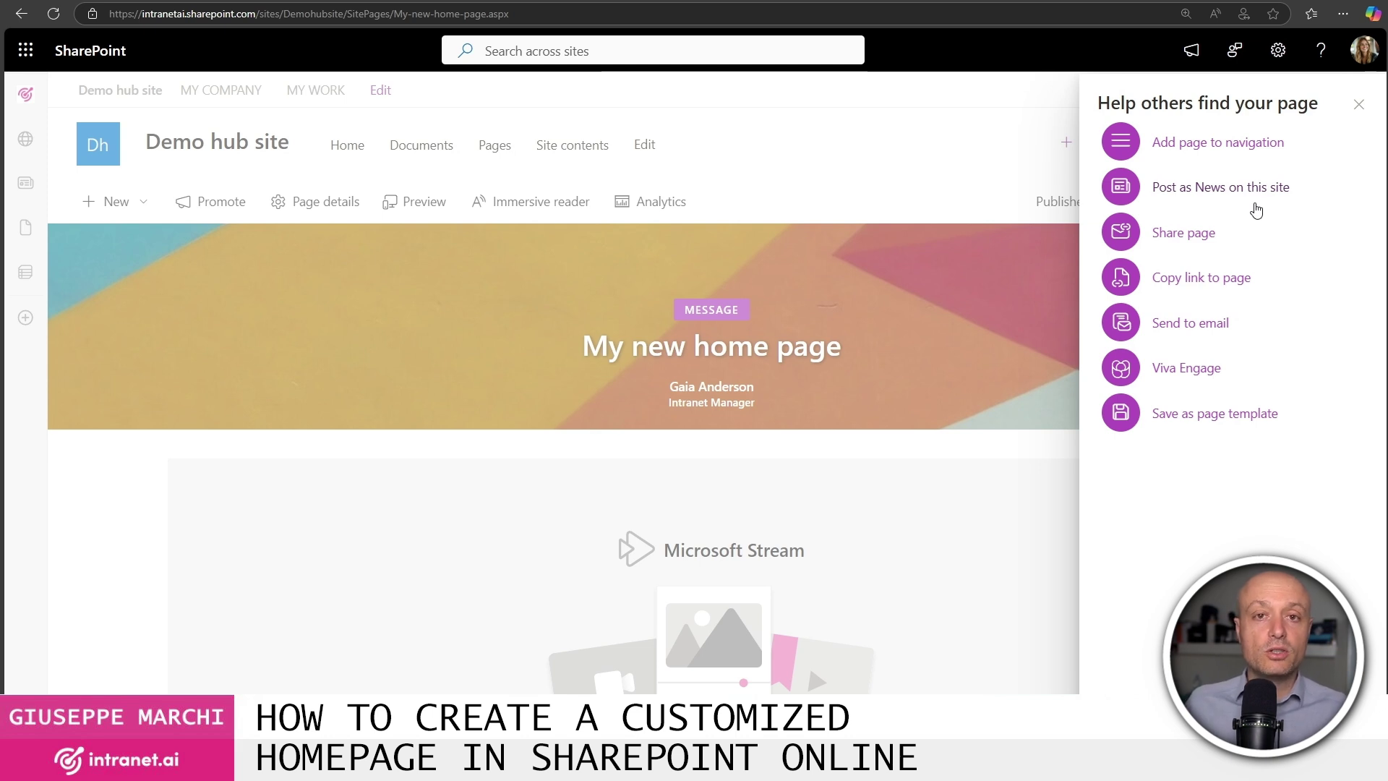
Step: Dismiss the 'Help others find your page' panel and return to the Demo site's Home
left_click(1358, 103)
scroll(553, 457, "down", 4)
scroll(542, 413, "down", 4)
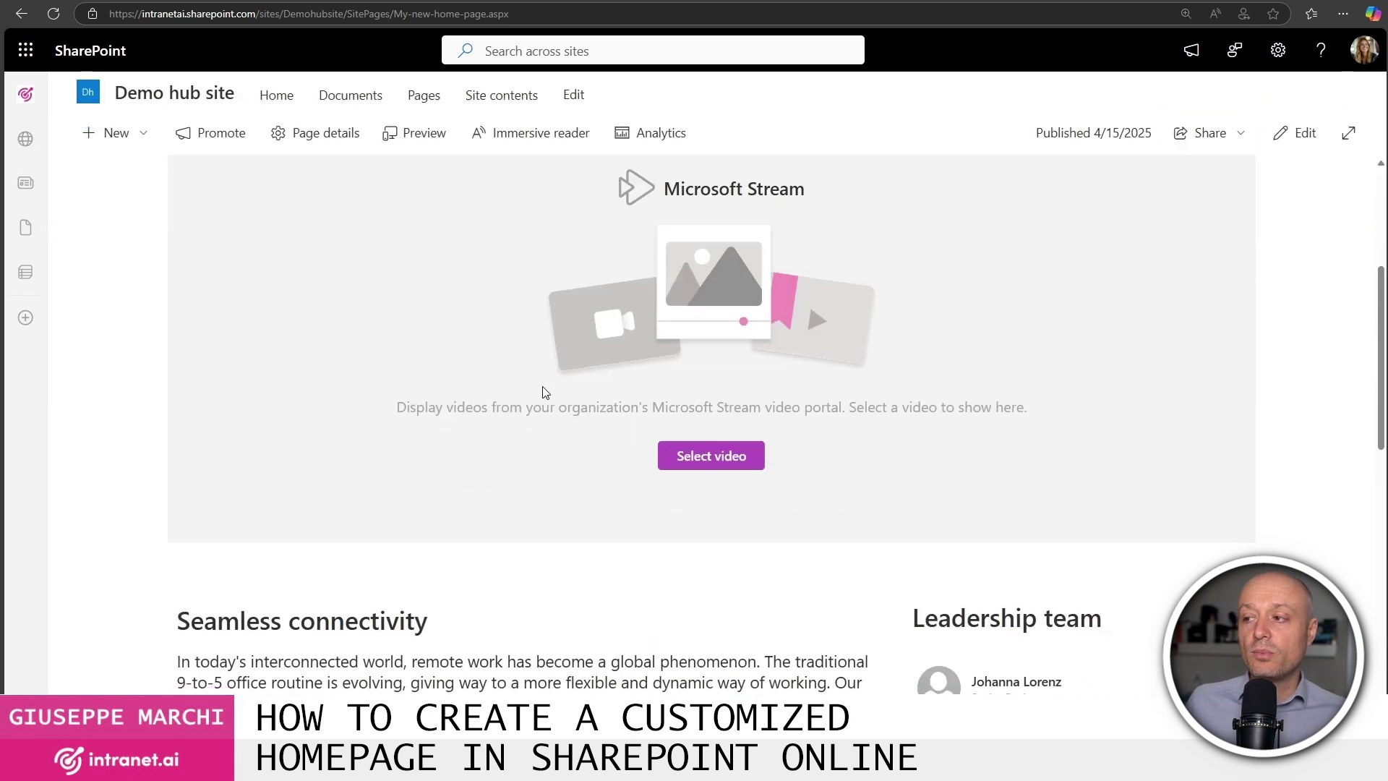
scroll(531, 391, "down", 4)
scroll(514, 378, "down", 4)
scroll(514, 377, "down", 3)
scroll(513, 378, "up", 5)
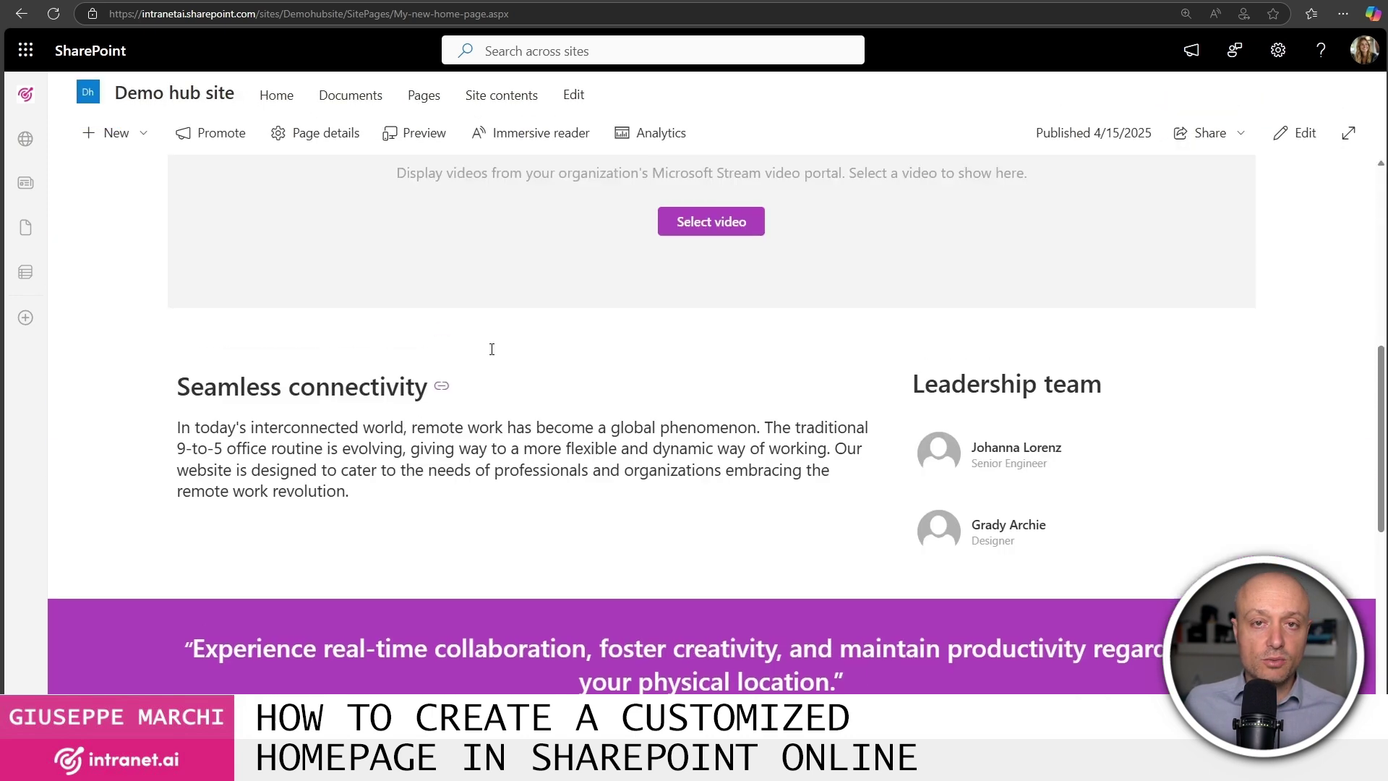
scroll(499, 368, "up", 5)
scroll(477, 358, "up", 3)
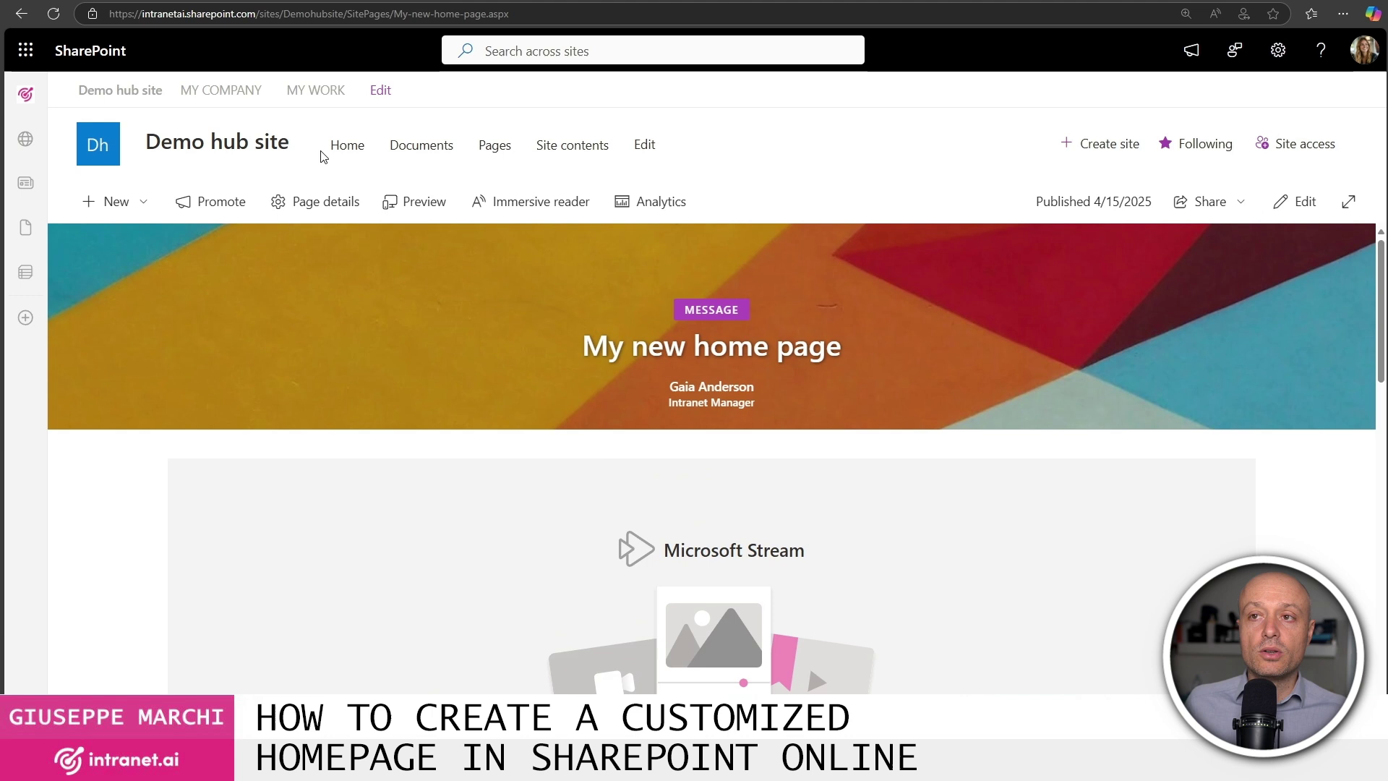
left_click(346, 146)
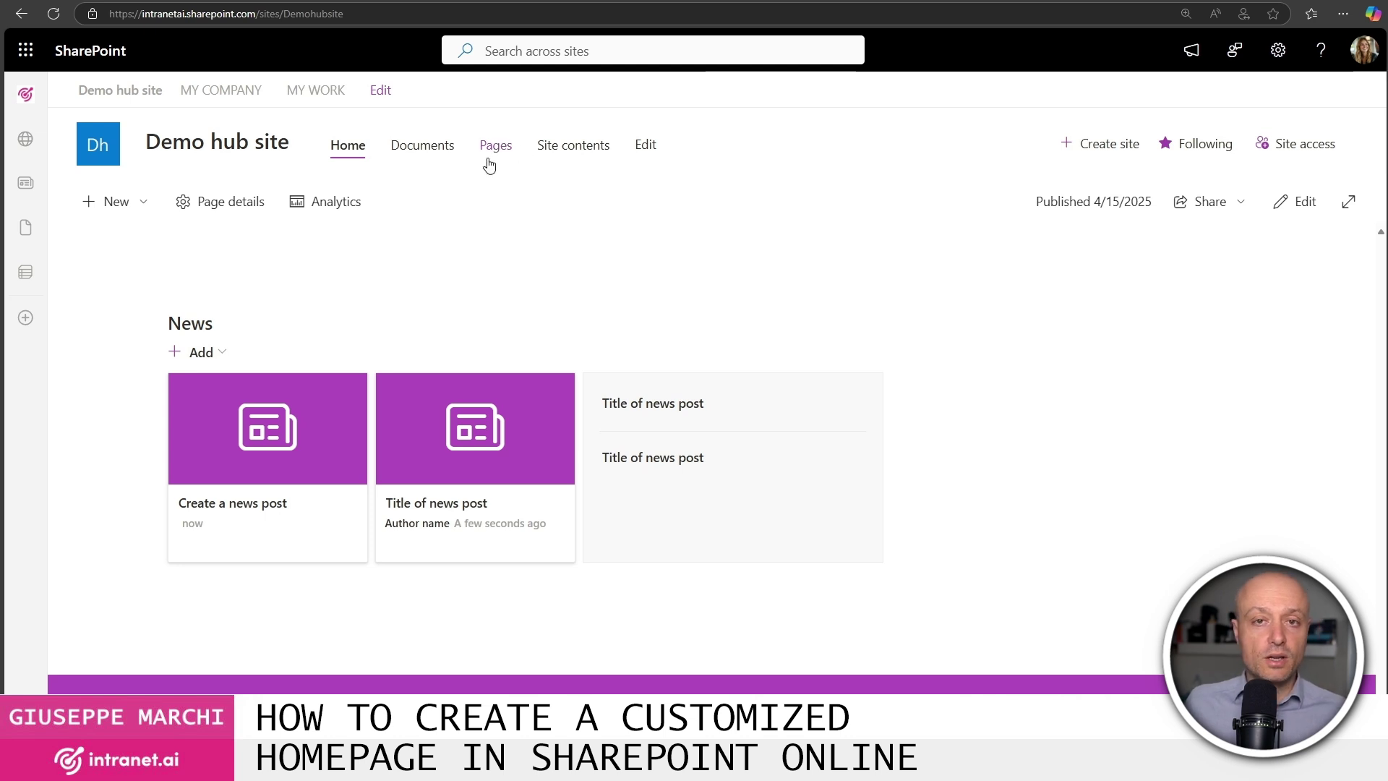
Step: Open the Demo hub site's Site Pages library via Site contents
left_click(1277, 51)
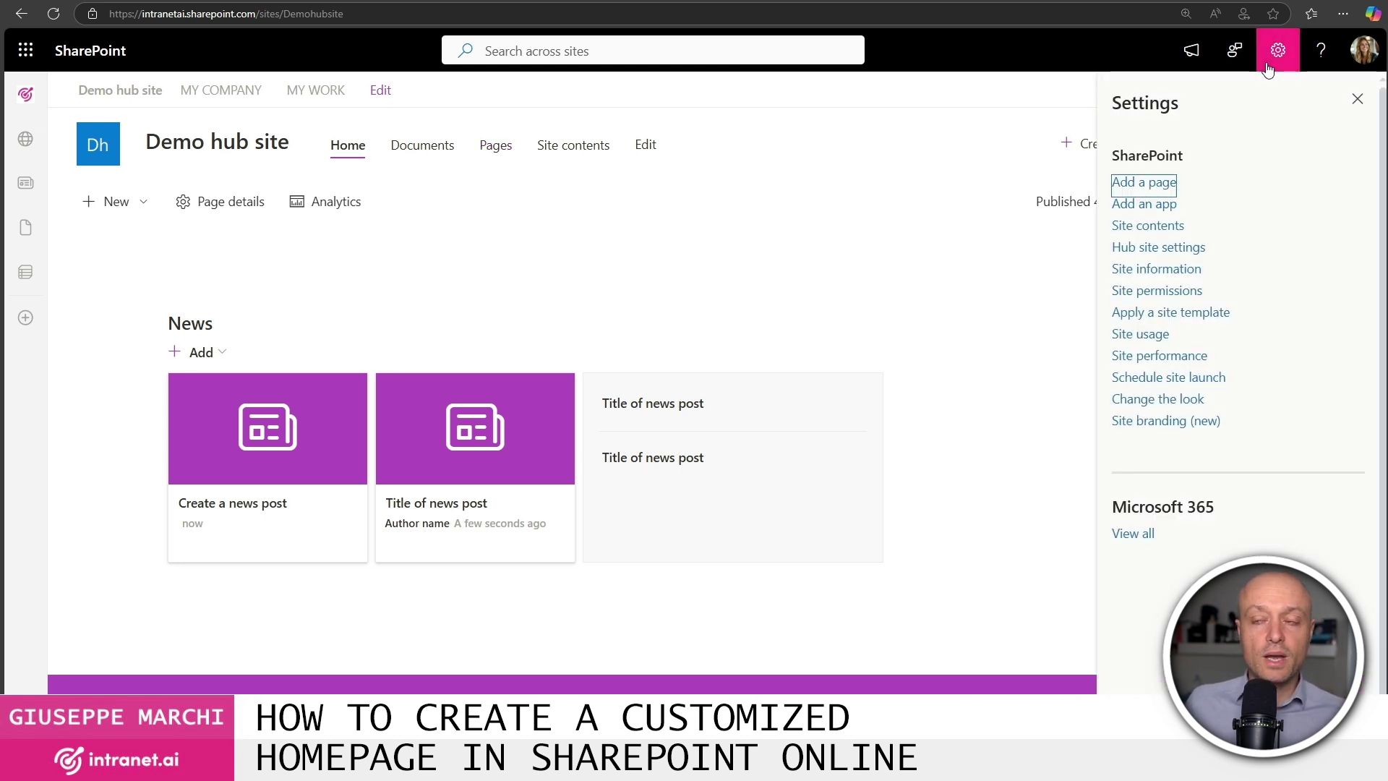
left_click(1147, 225)
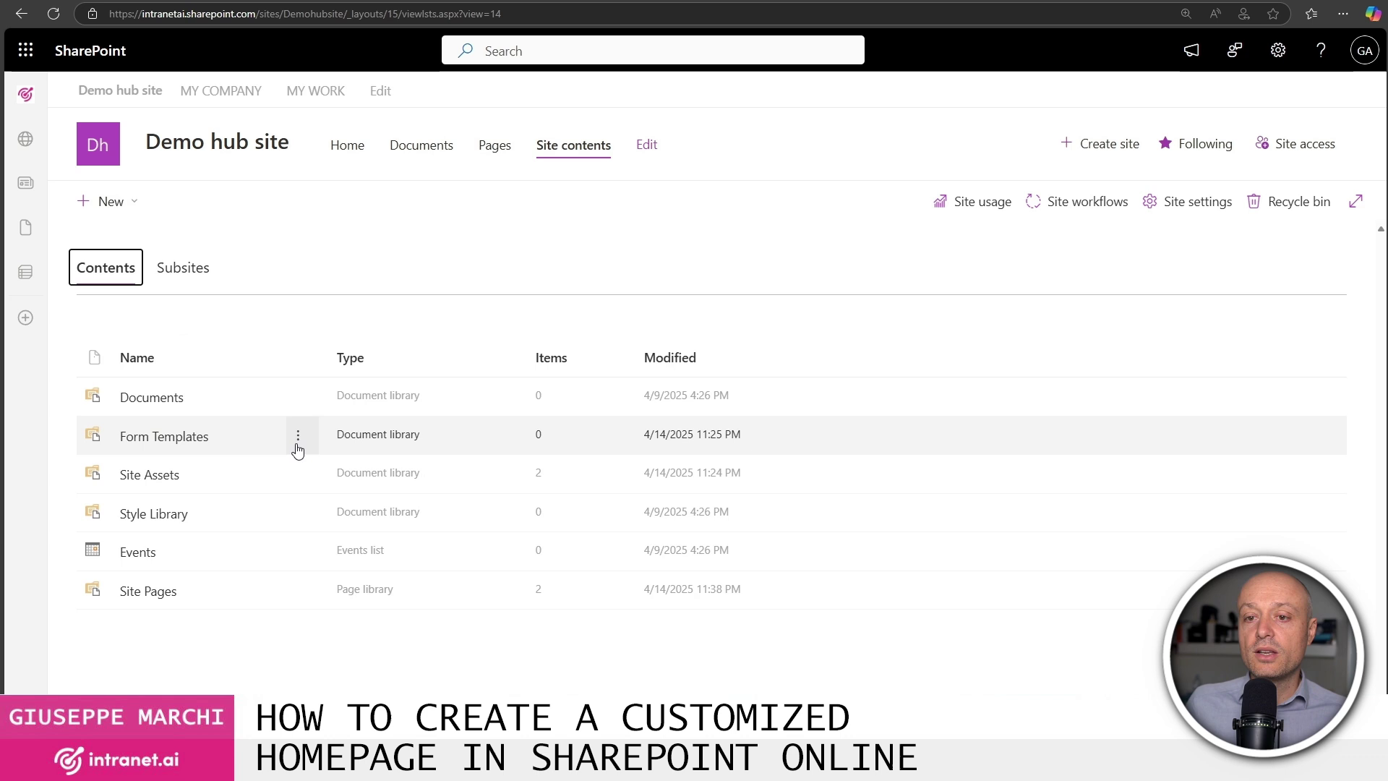
left_click(148, 591)
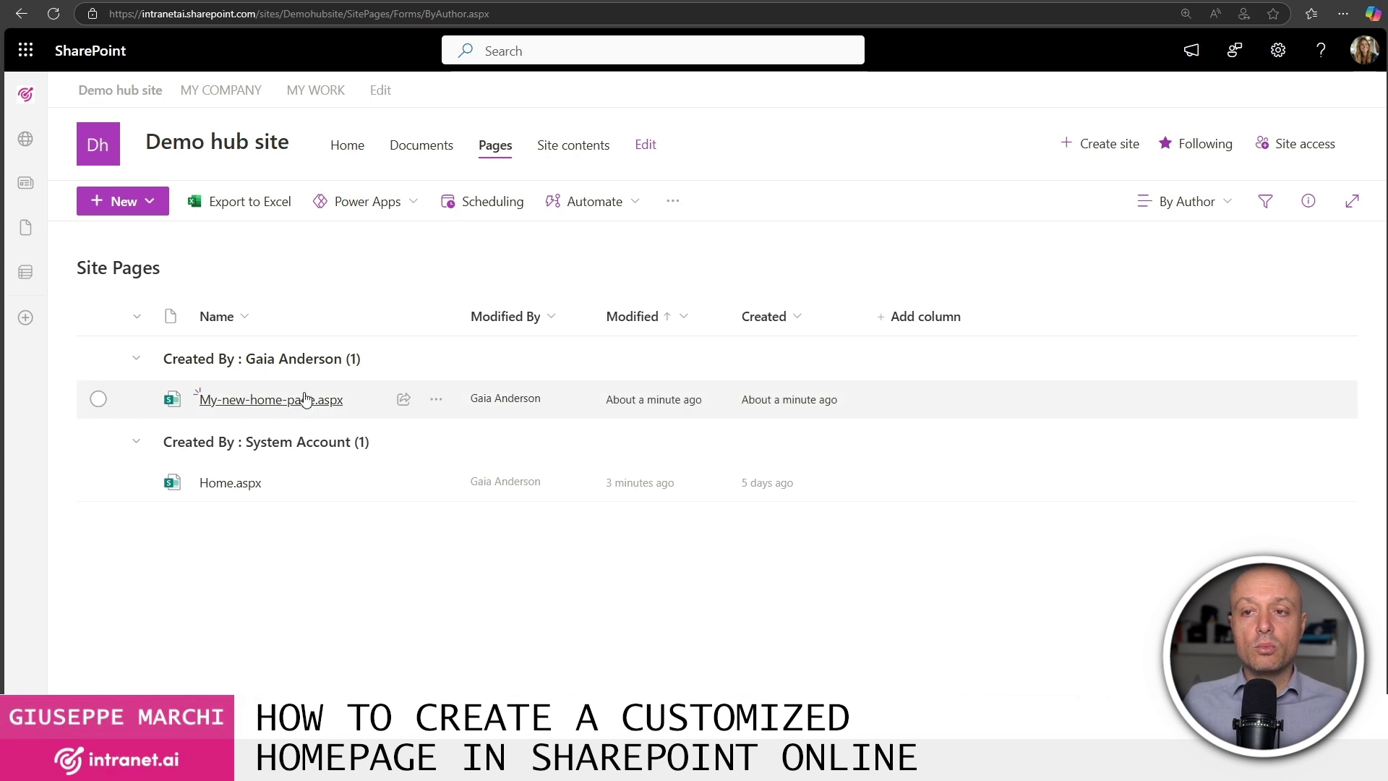
mouse_move(379, 374)
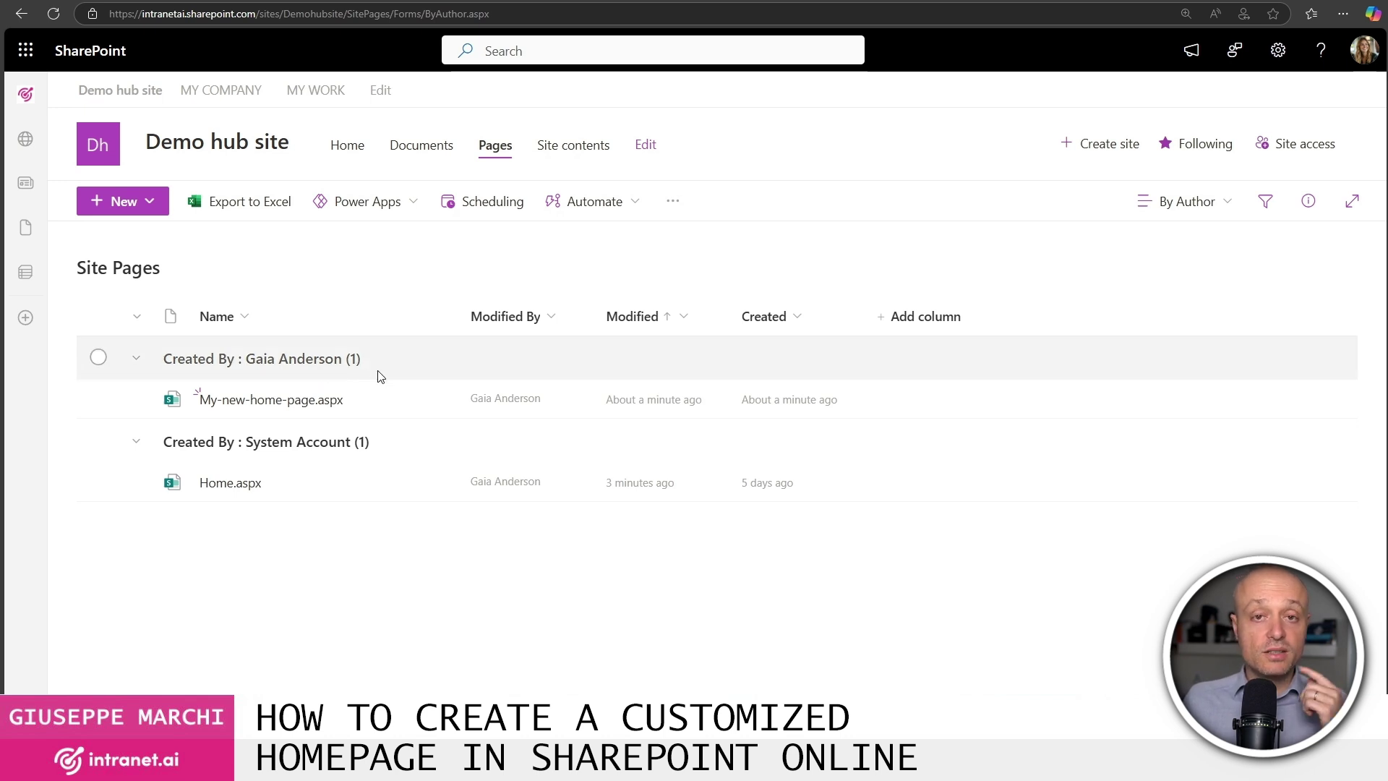
Step: Set My-new-home-page.aspx as the site homepage, then go to Home to view it
left_click(98, 399)
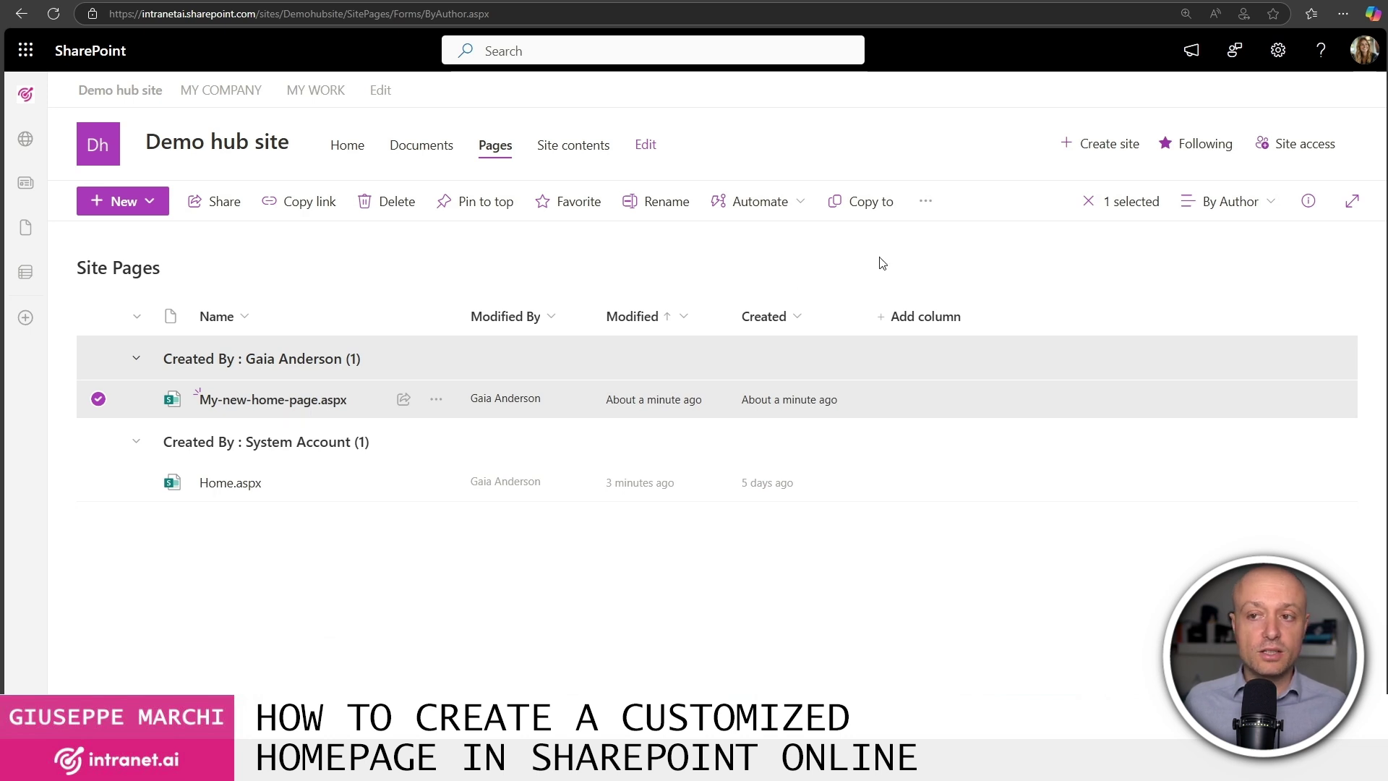
left_click(925, 201)
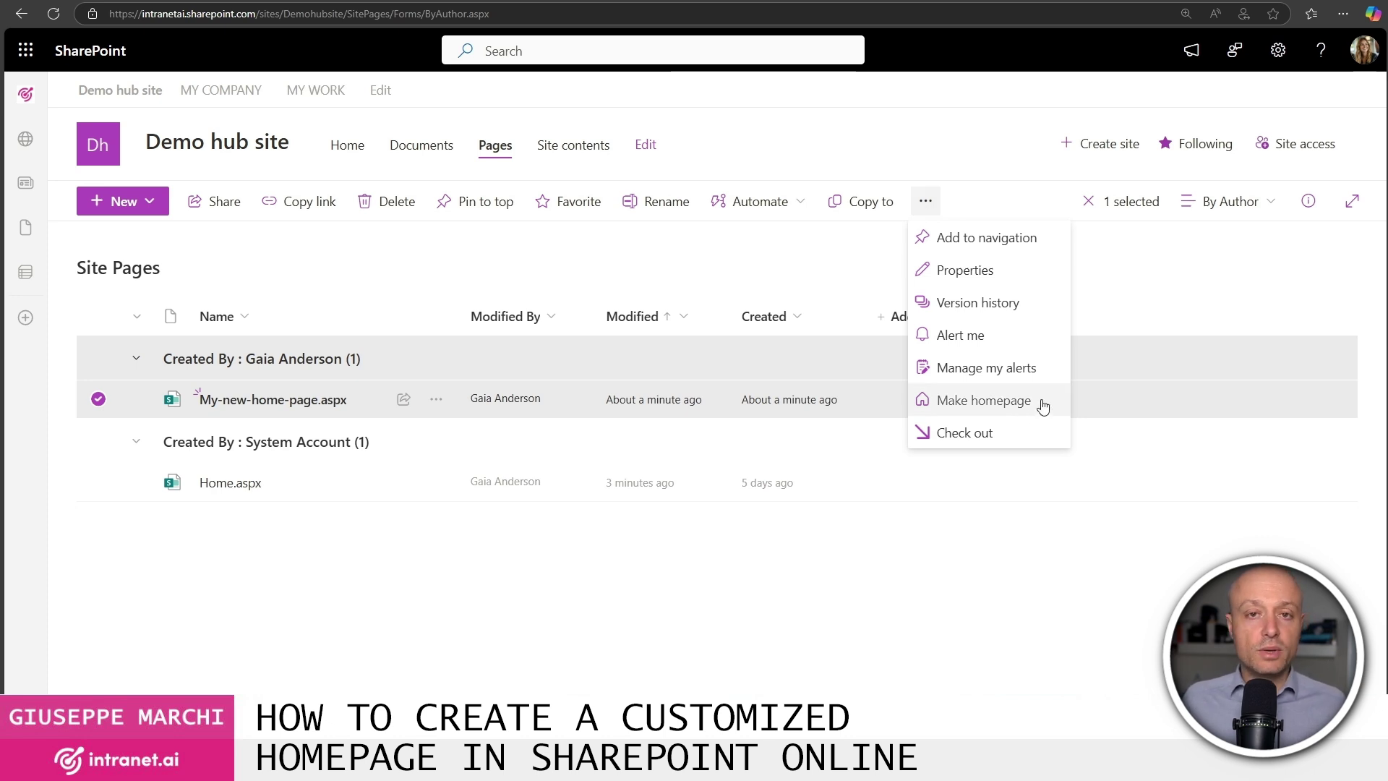
left_click(984, 401)
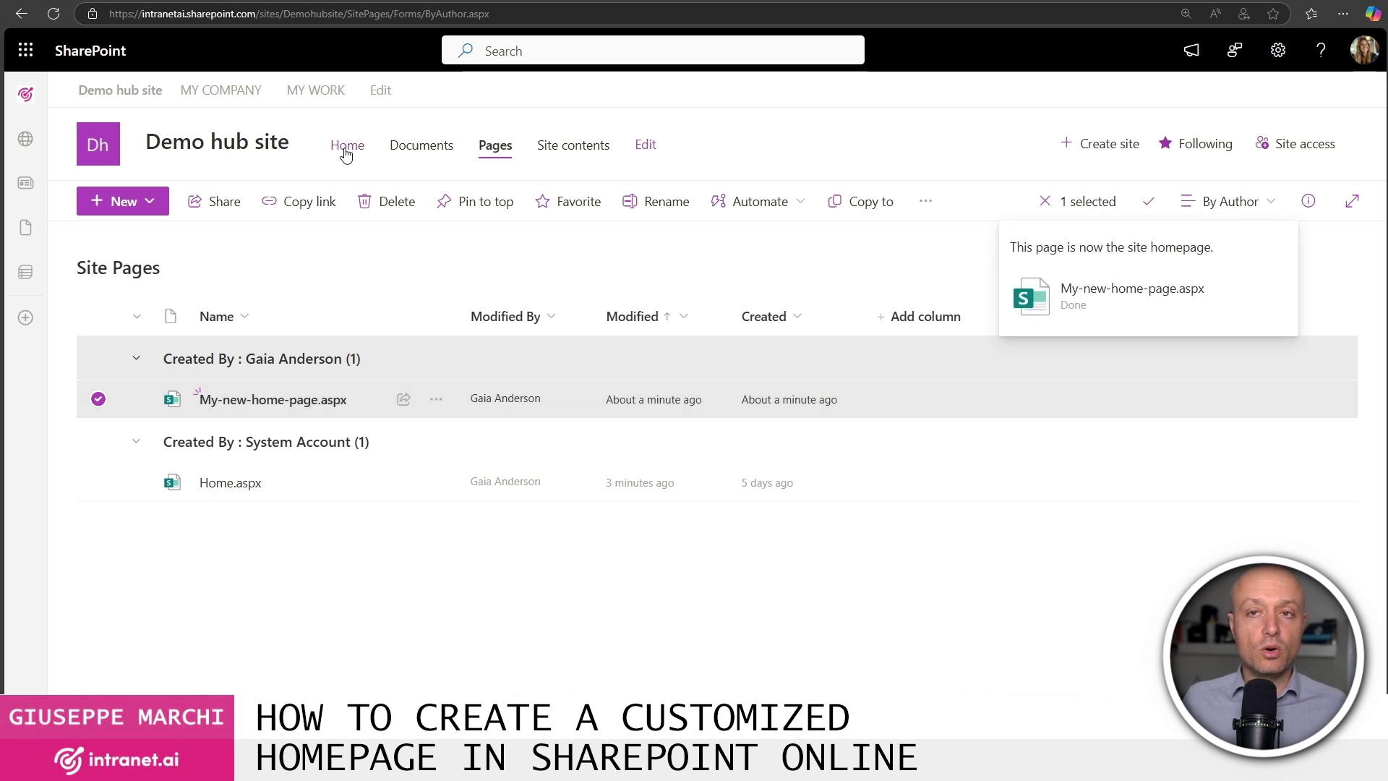
left_click(346, 146)
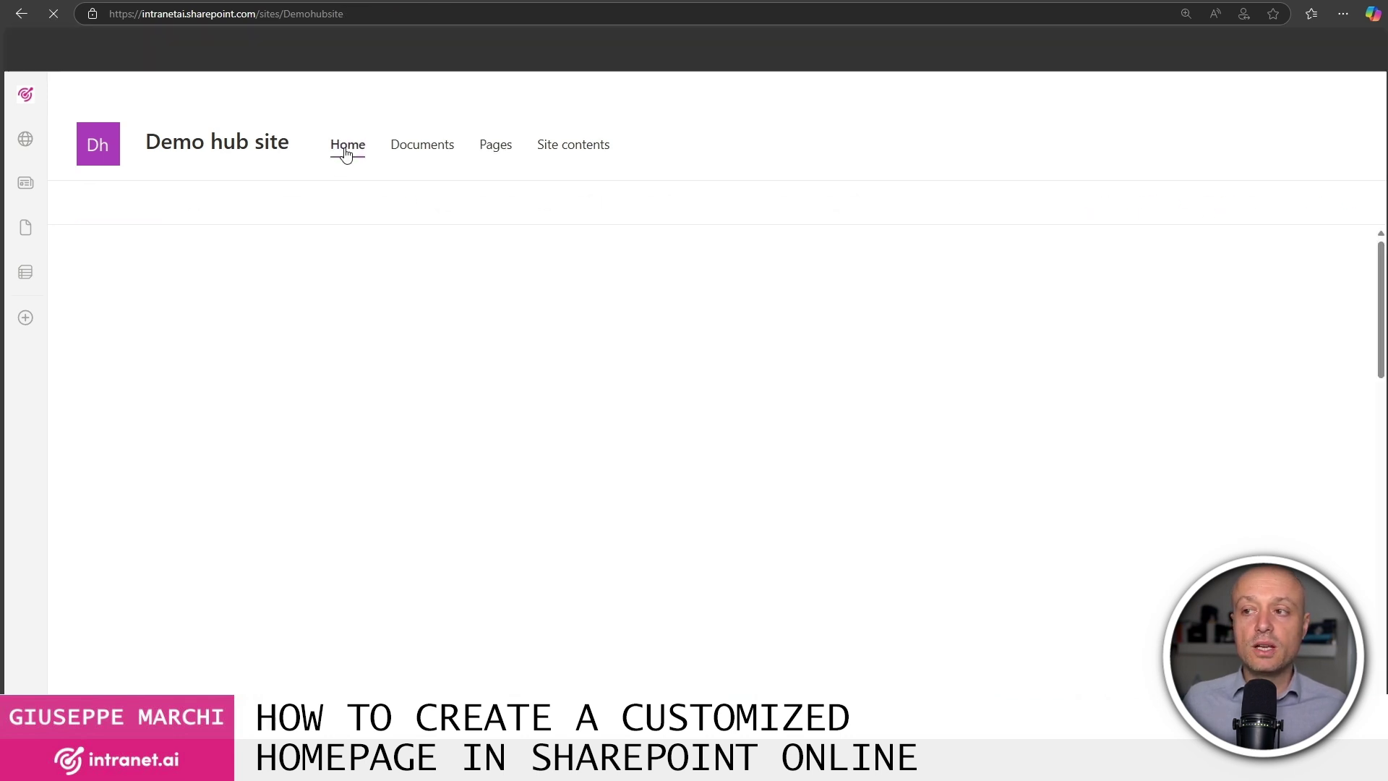